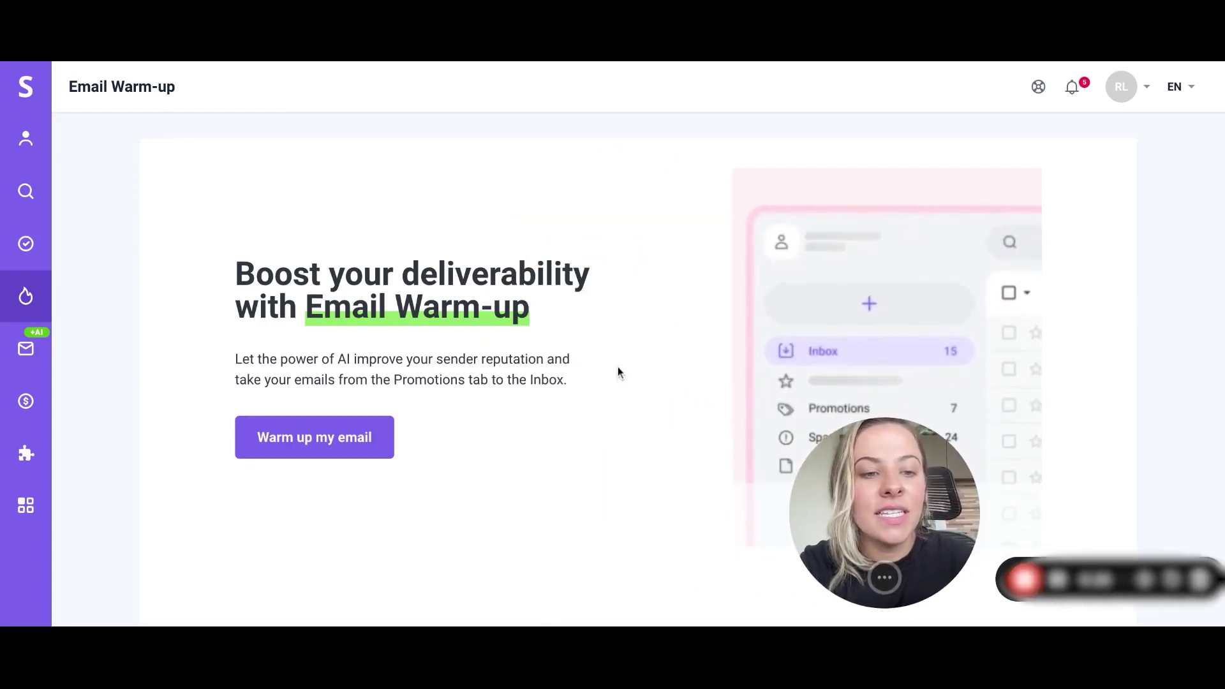
Open the Deliverability check page from the flame sidebar menu and begin a new test.
mouse_move(25, 296)
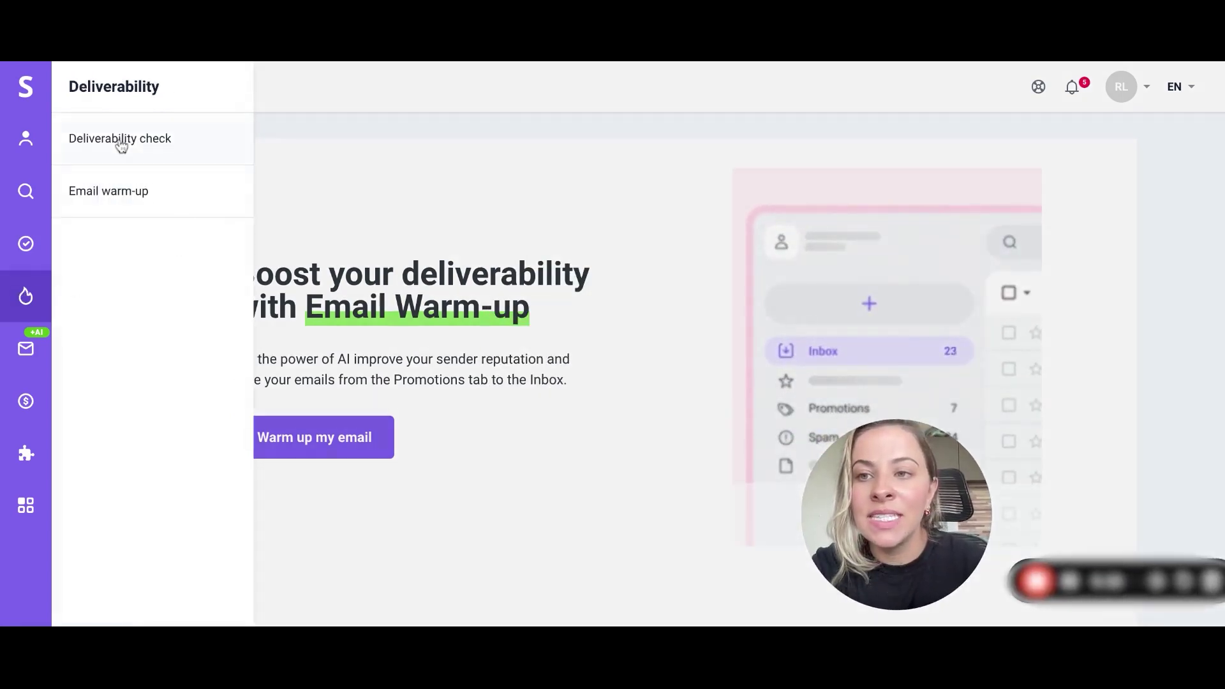
left_click(161, 143)
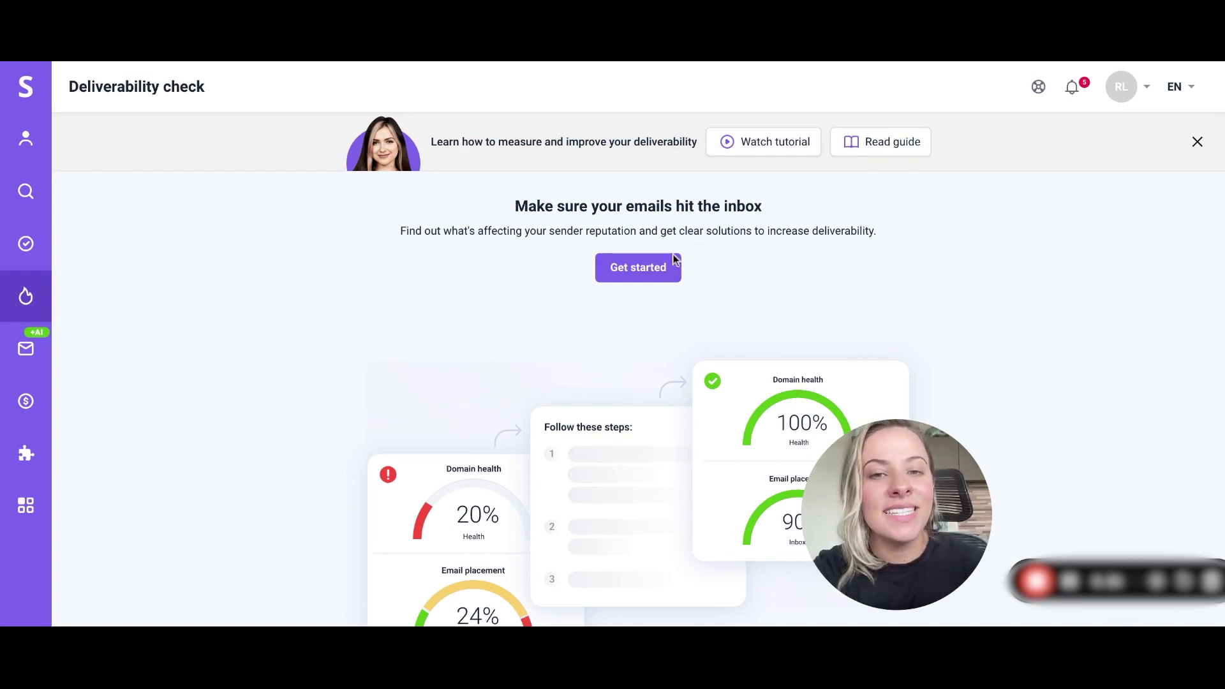
left_click(641, 270)
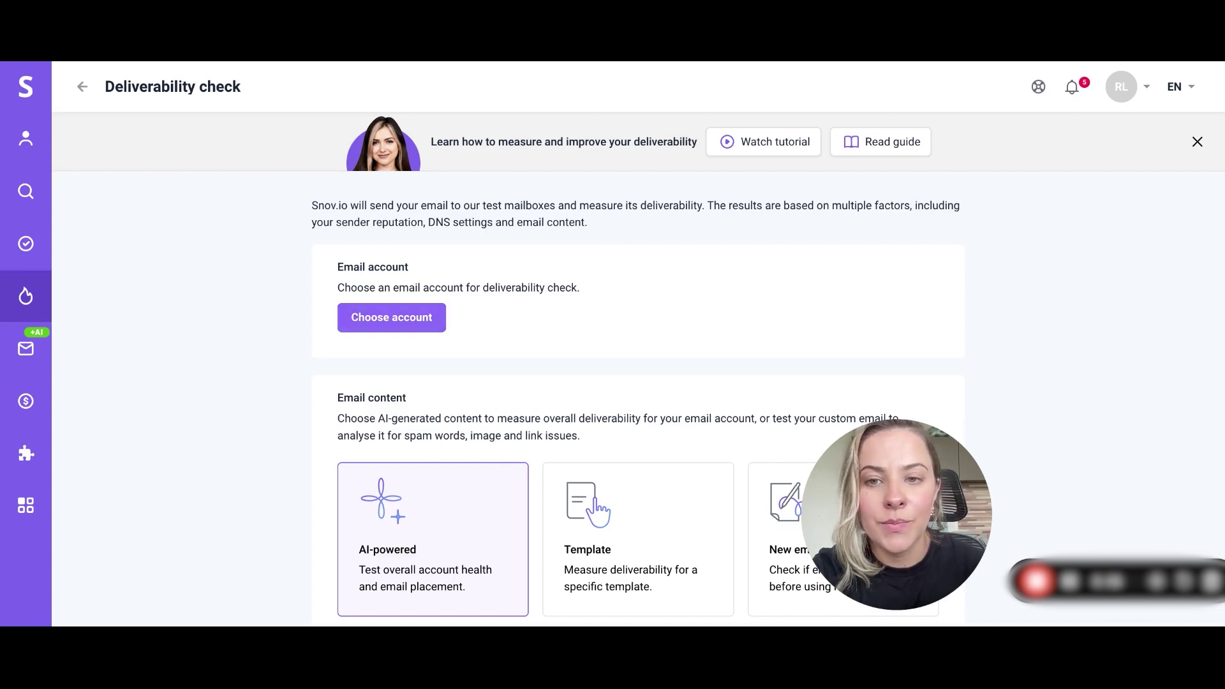
Choose the Gmail account as the email account to test.
left_click(392, 317)
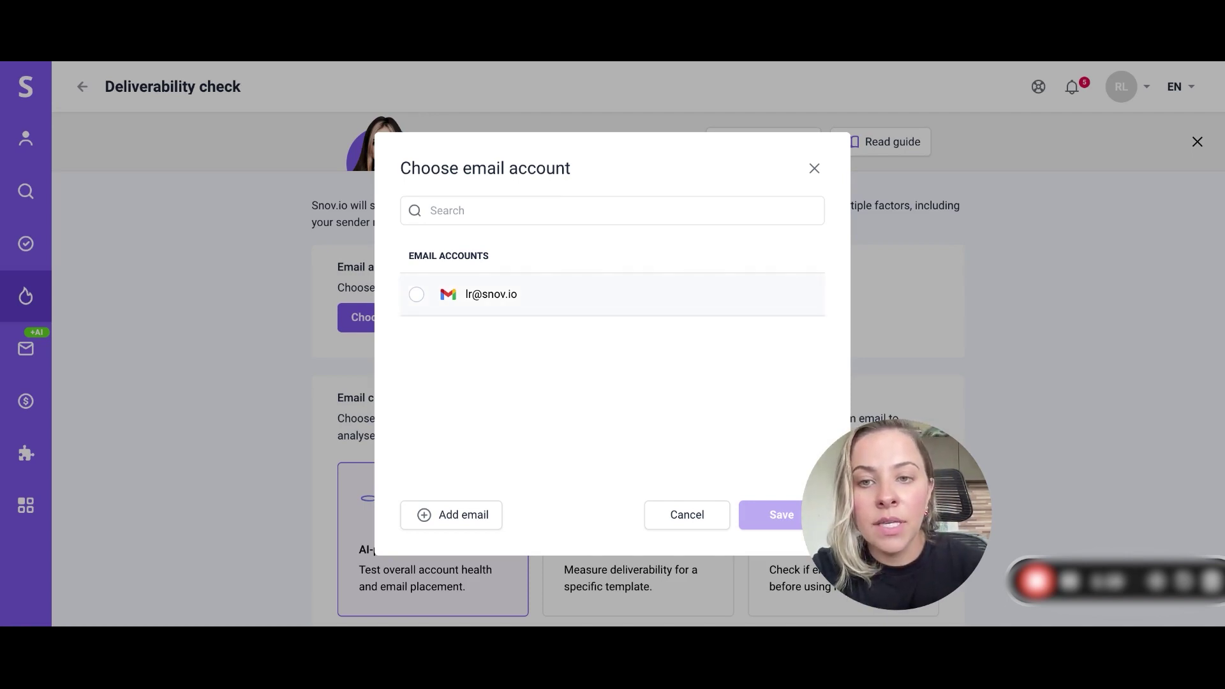
left_click(416, 294)
left_click(772, 520)
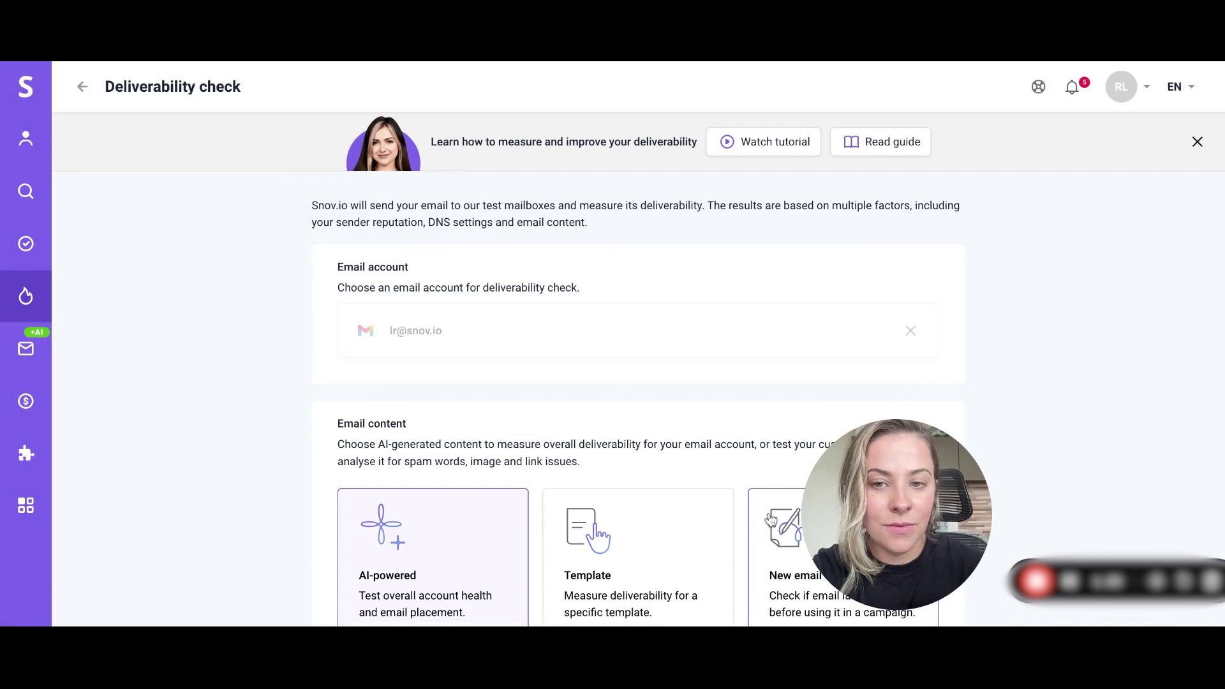
scroll(731, 516, "down", 2)
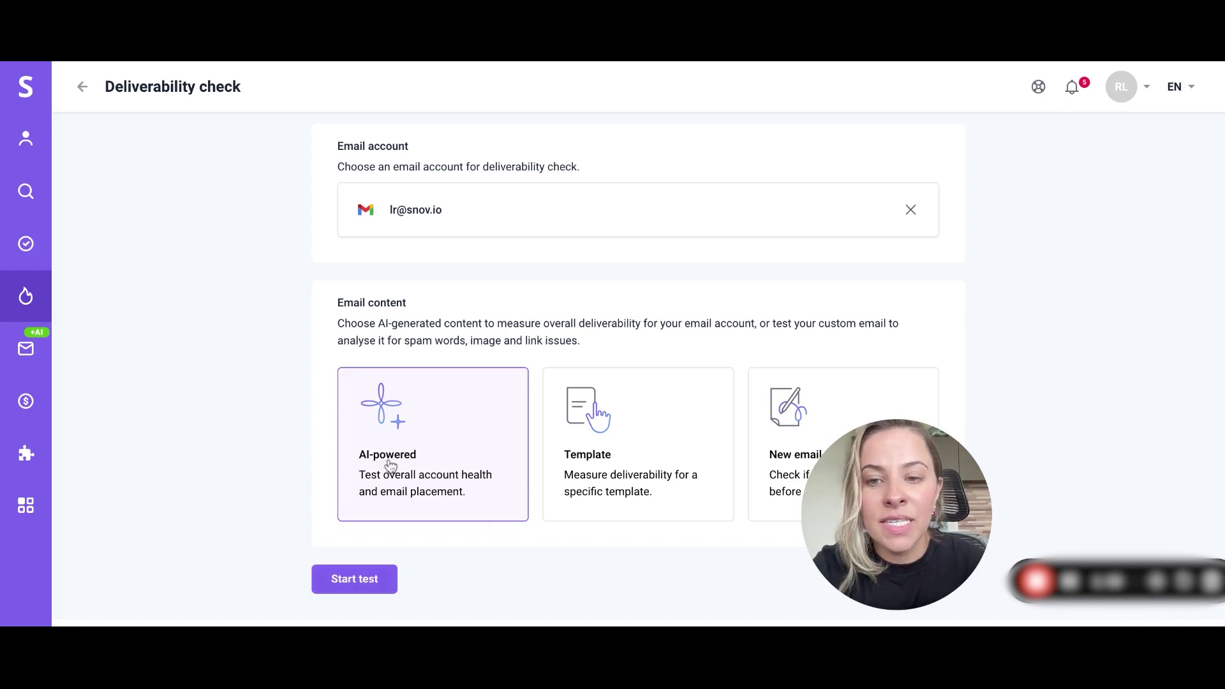
Start the test and get 100% domain health and 100% inbox placement results.
left_click(344, 581)
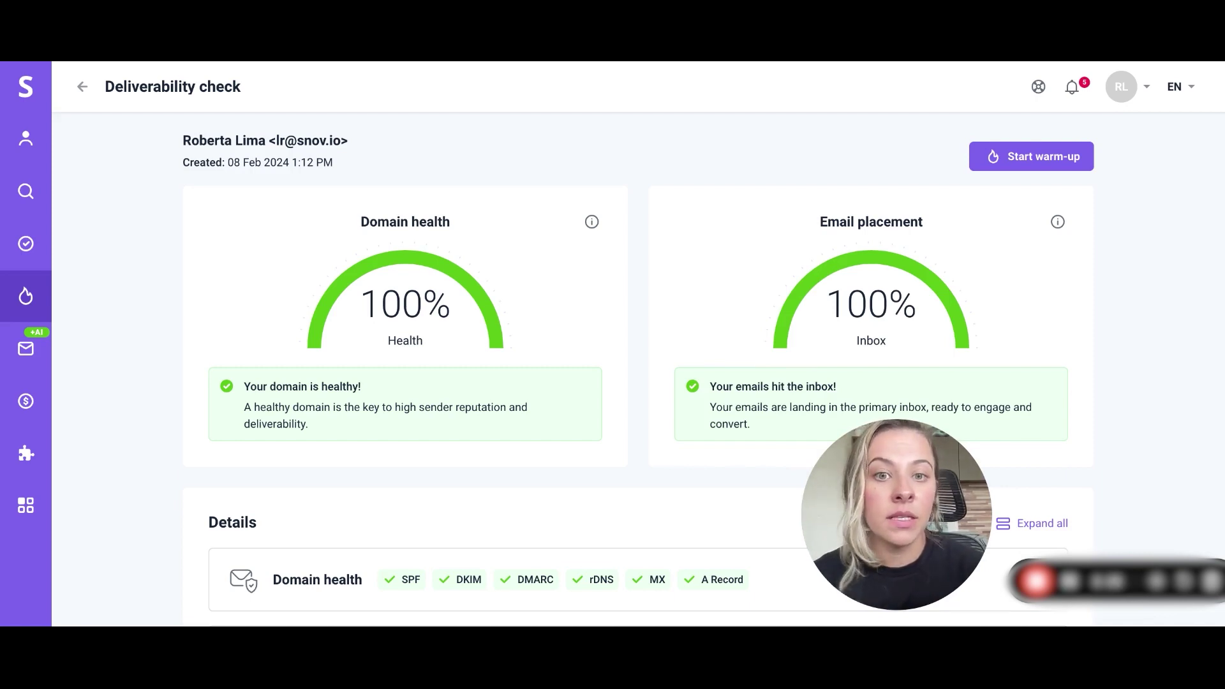
Expand Domain health in Details to show SPF, DKIM, DMARC, rDNS, MX and A Record Valid.
scroll(702, 351, "down", 1)
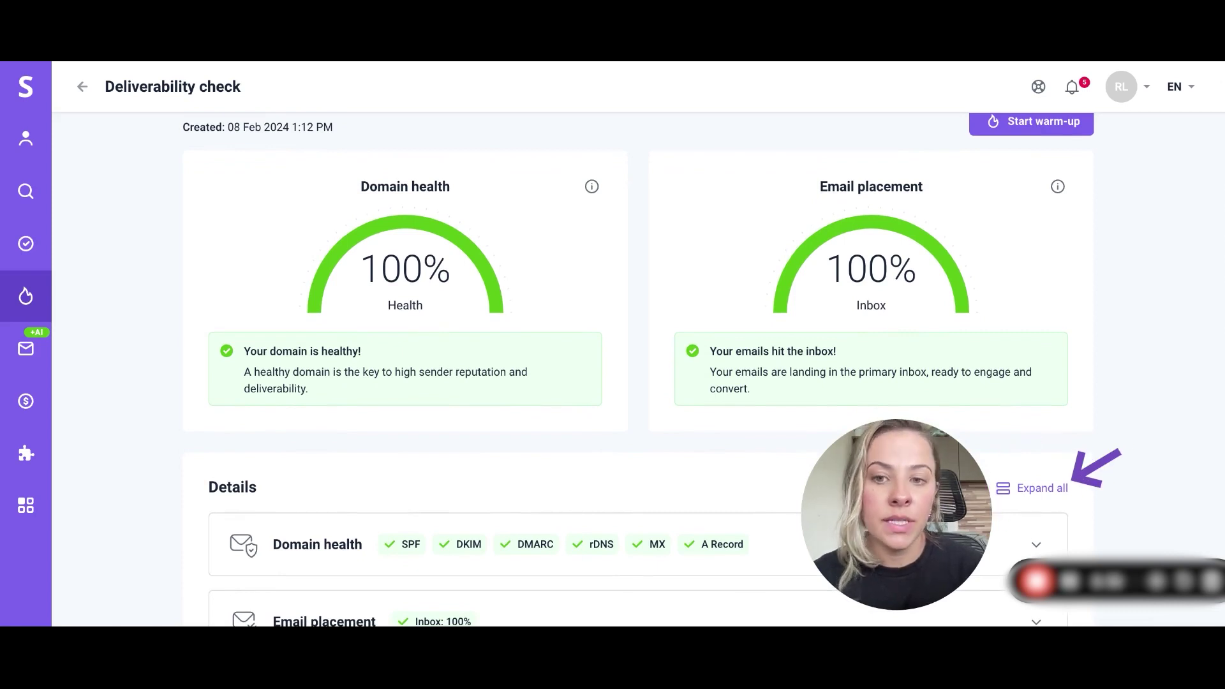
scroll(702, 358, "down", 3)
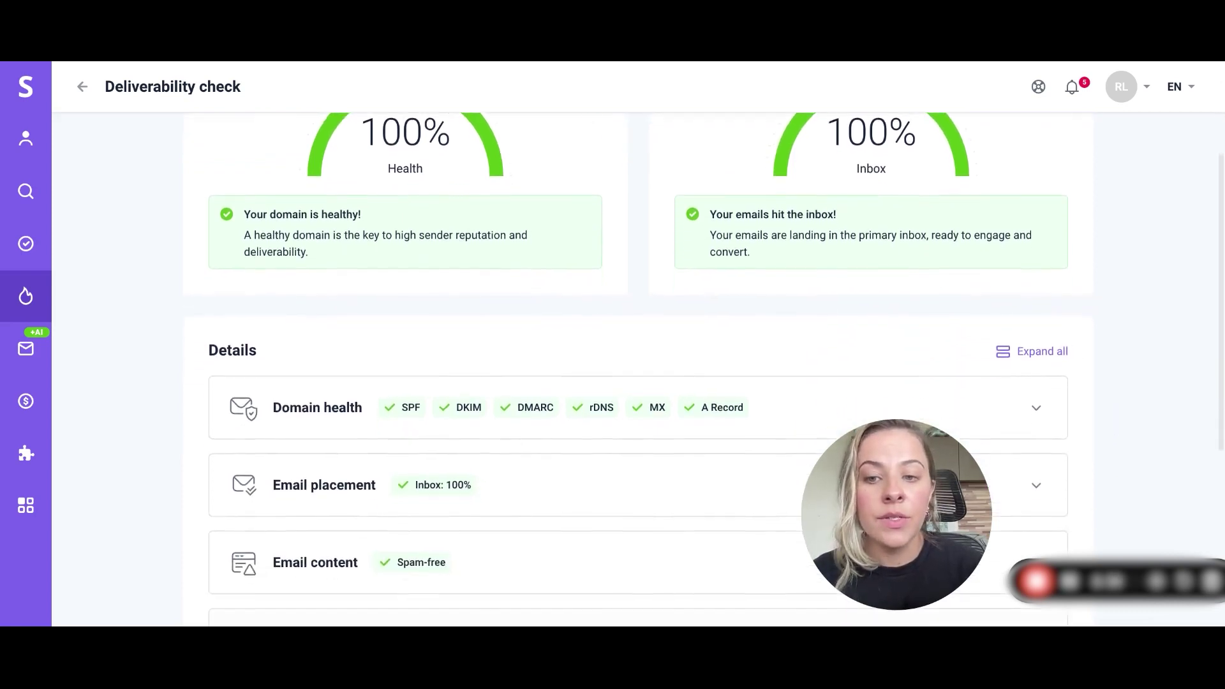
scroll(638, 357, "down", 1)
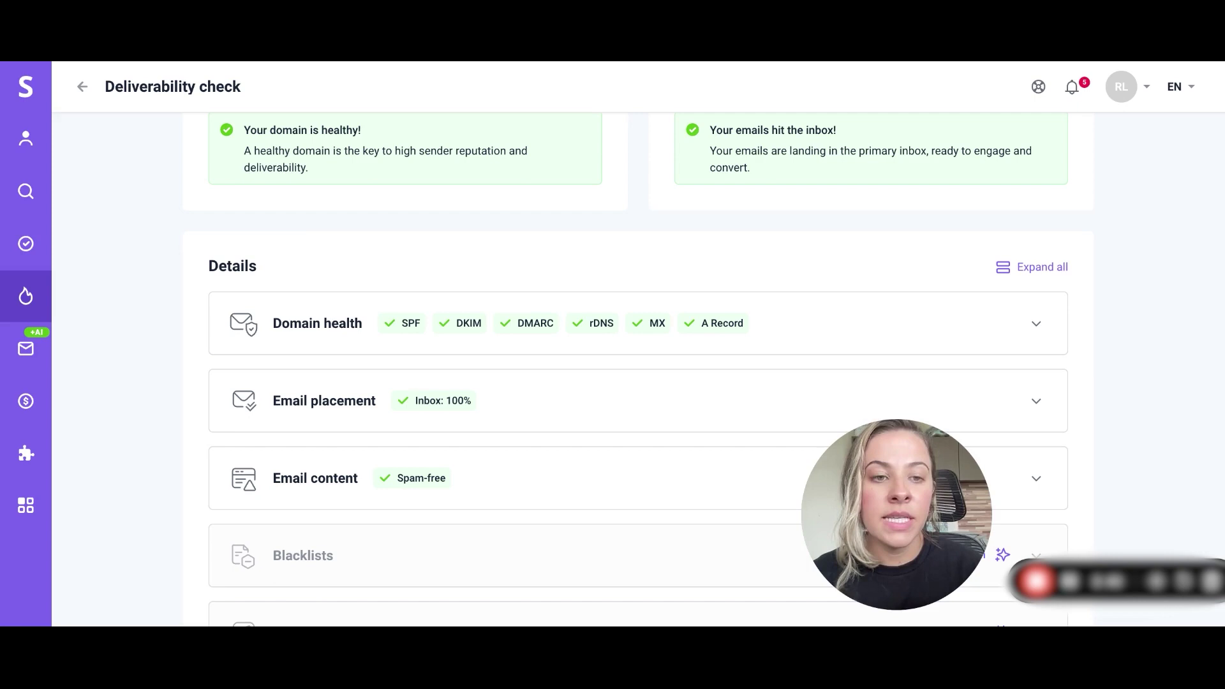
scroll(638, 370, "down", 1)
scroll(639, 371, "up", 2)
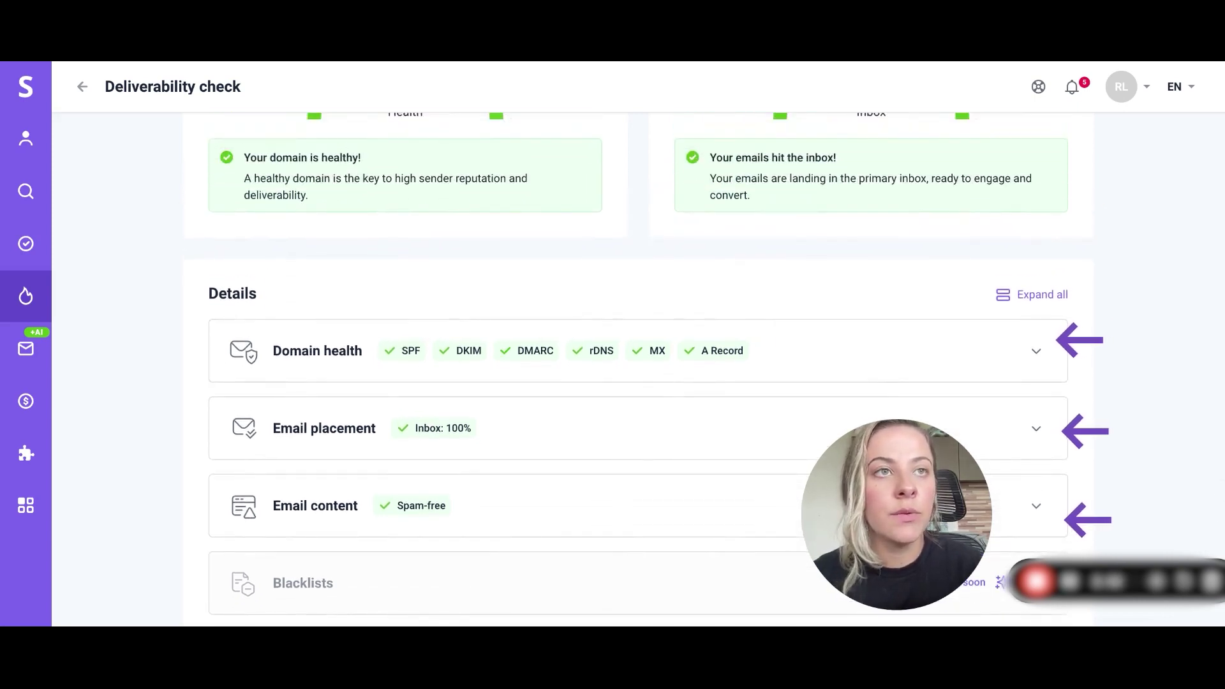
scroll(638, 370, "down", 3)
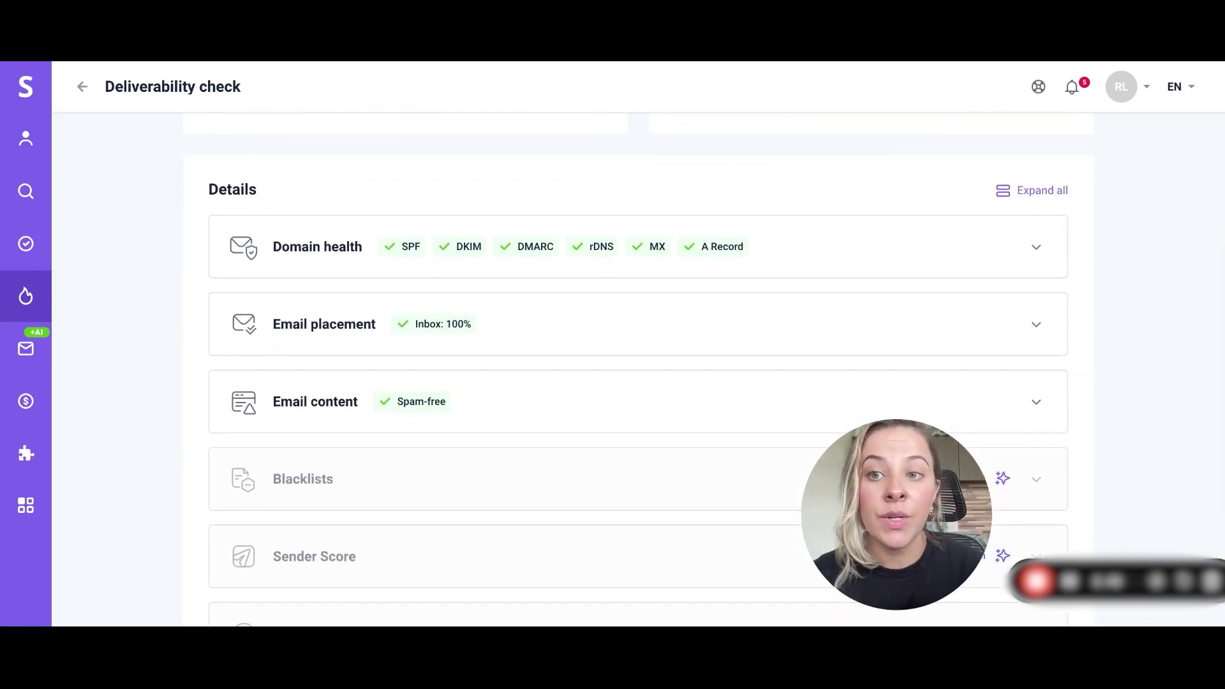
scroll(638, 370, "down", 1)
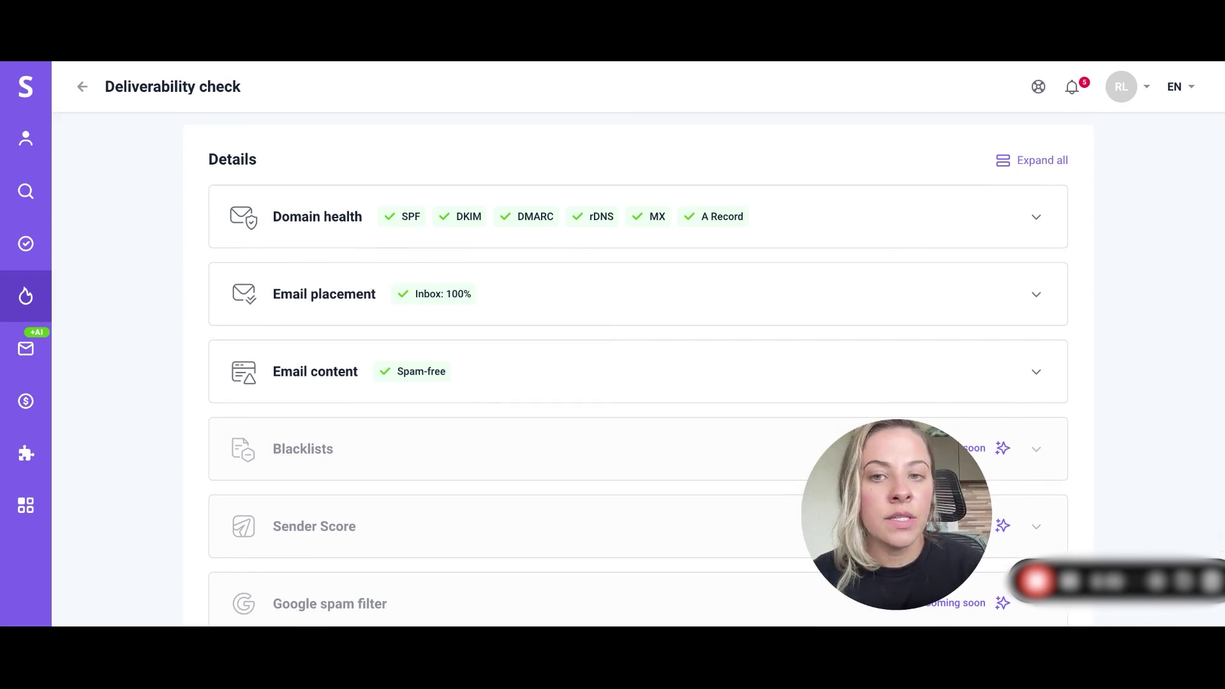
left_click(1038, 219)
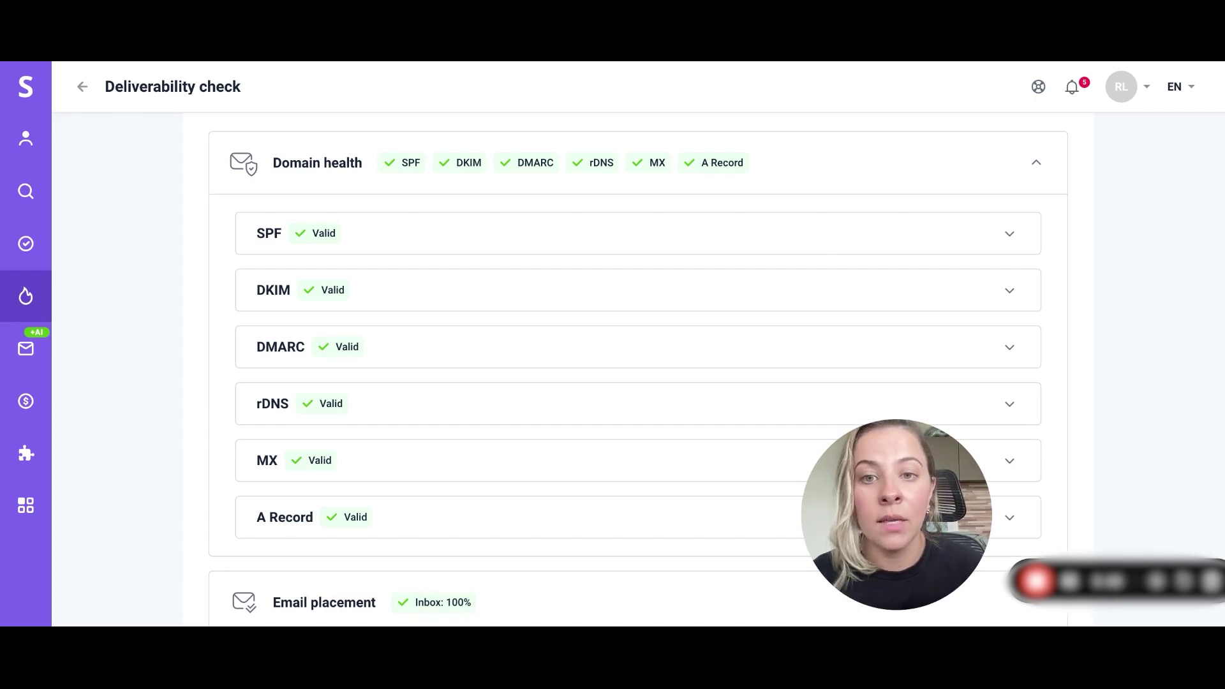
Collapse the Domain health breakdown, leaving Email content Spam-free beside 100% inbox placement.
scroll(638, 371, "down", 1)
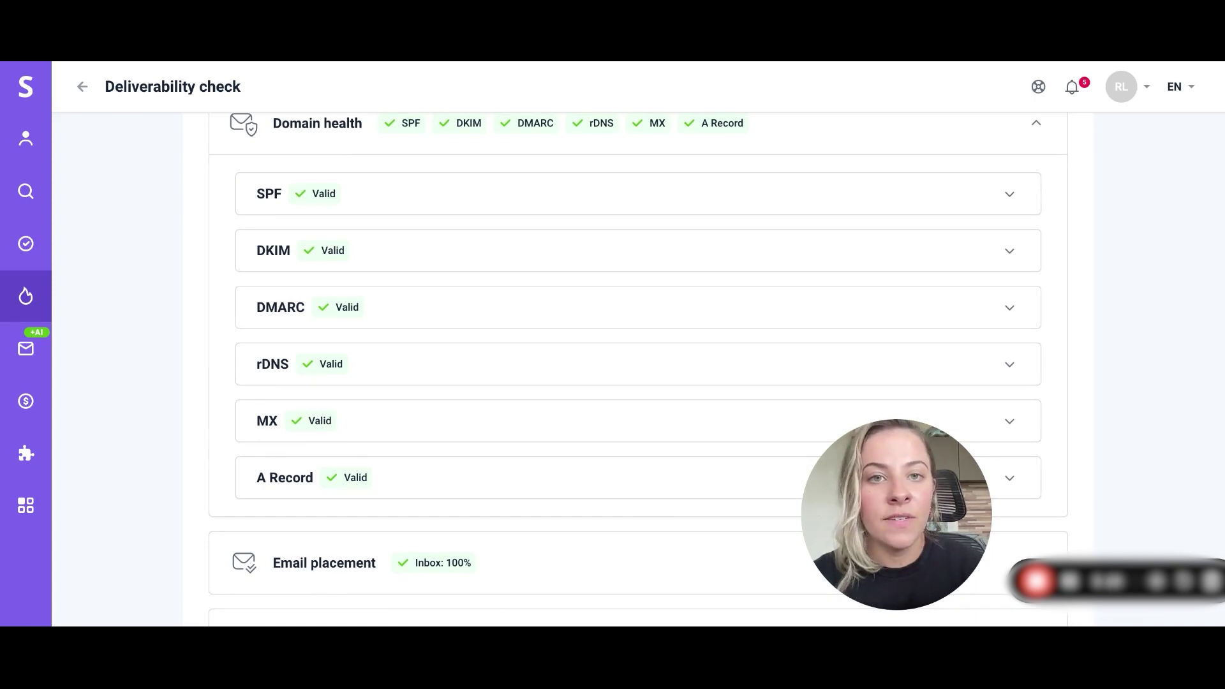
scroll(638, 370, "up", 1)
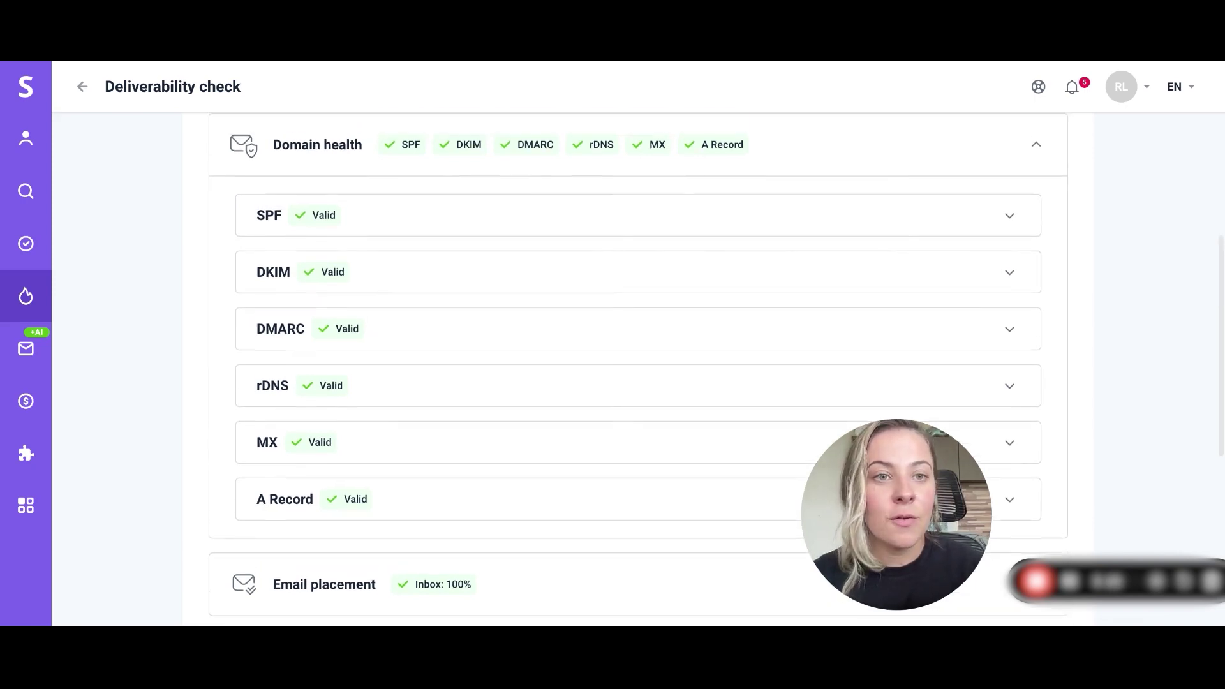
left_click(828, 144)
scroll(894, 225, "down", 1)
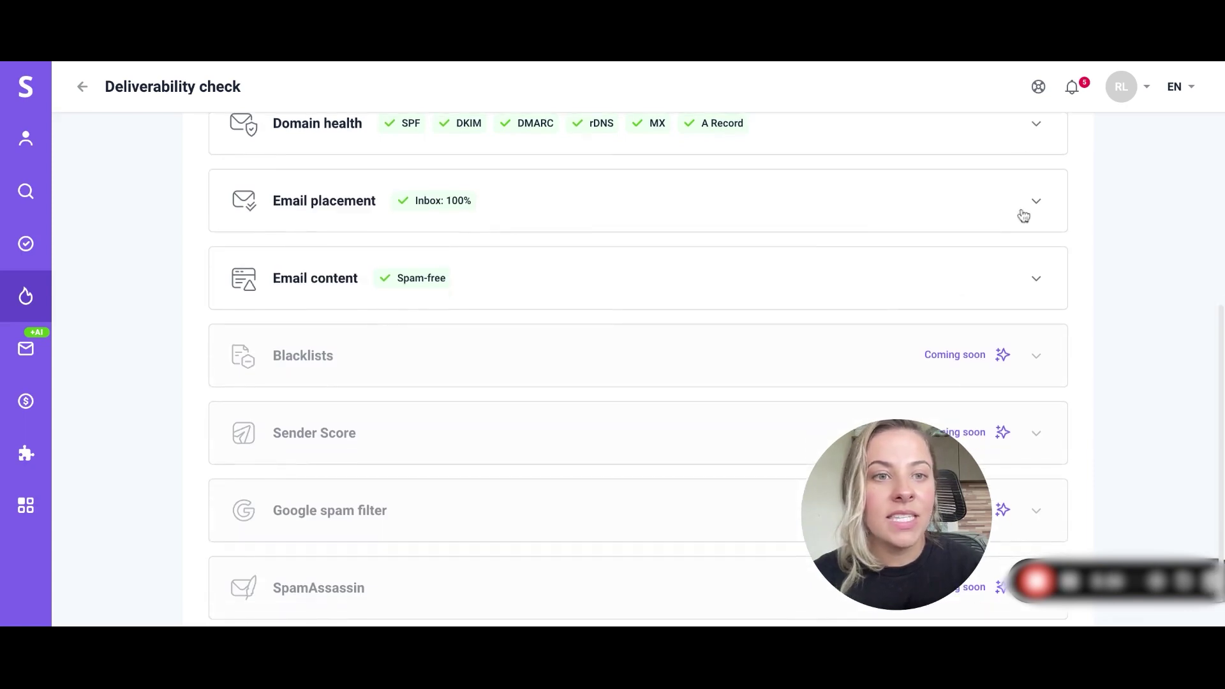
Expand Email placement and review every Gmail and Microsoft mailbox landing in Inbox.
left_click(1033, 205)
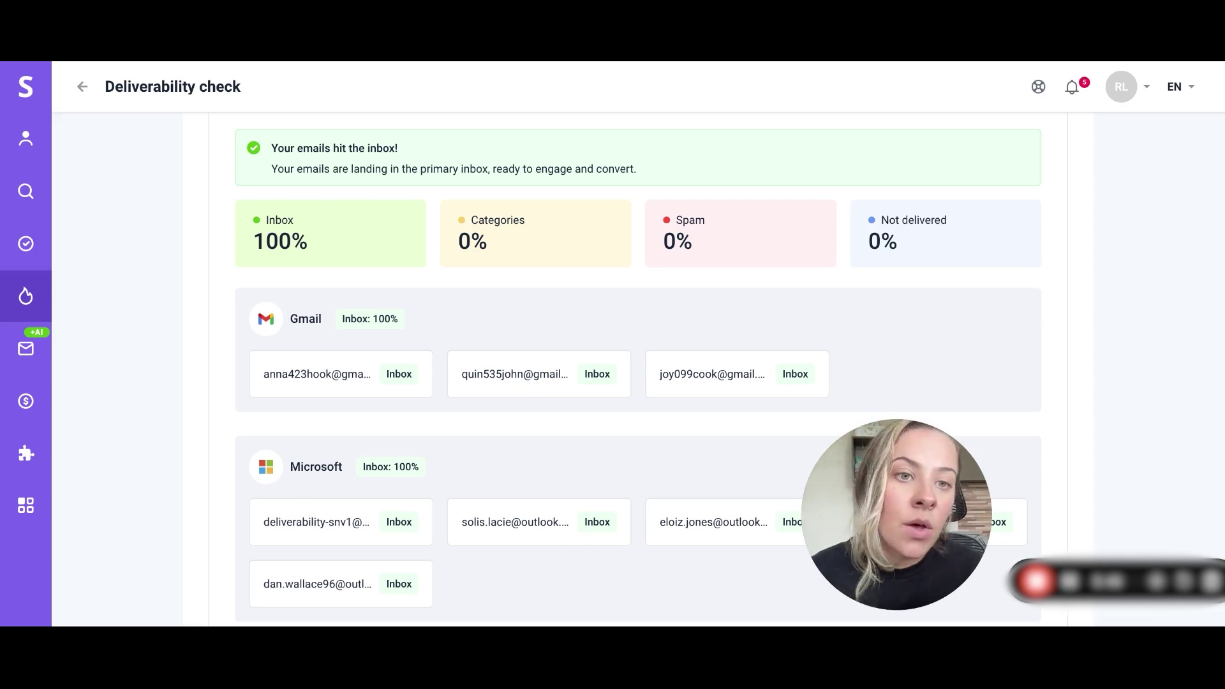
scroll(638, 370, "down", 2)
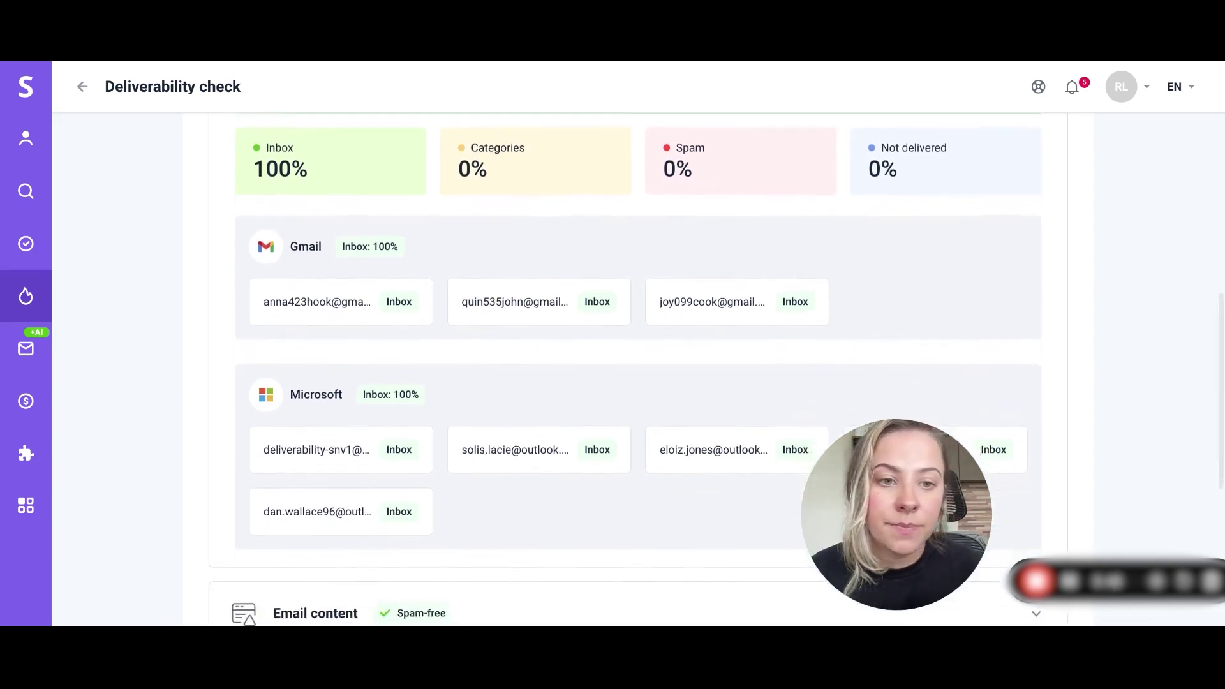
scroll(638, 370, "up", 3)
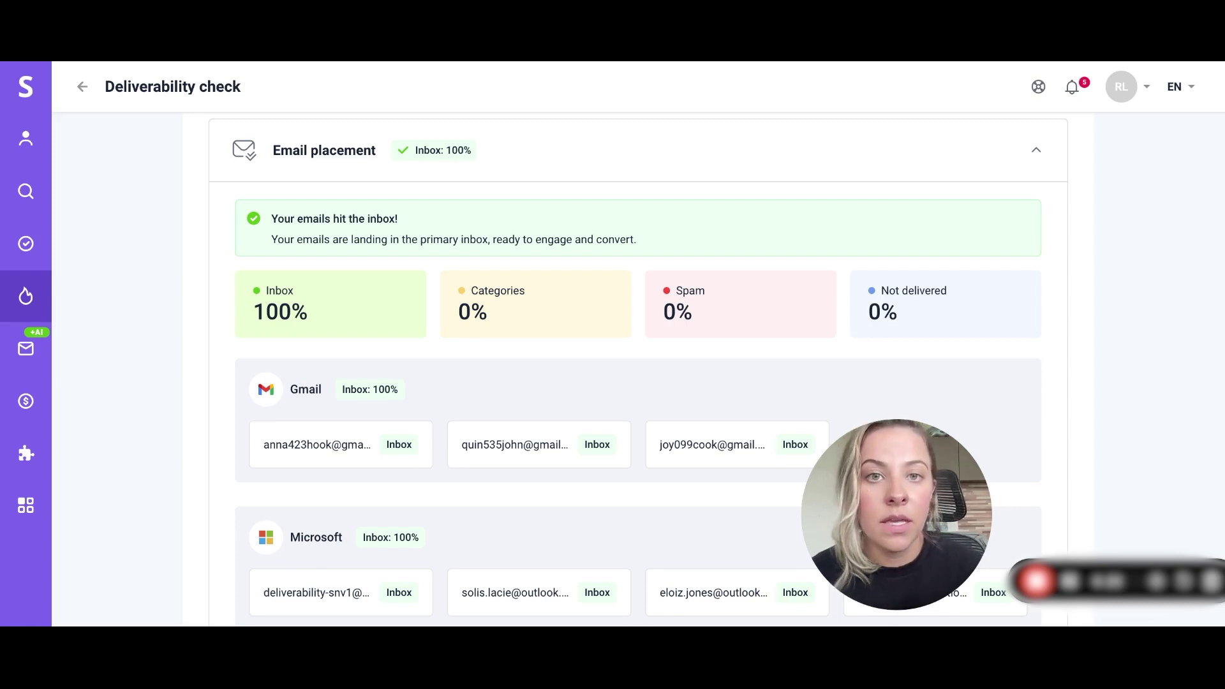
scroll(638, 371, "up", 2)
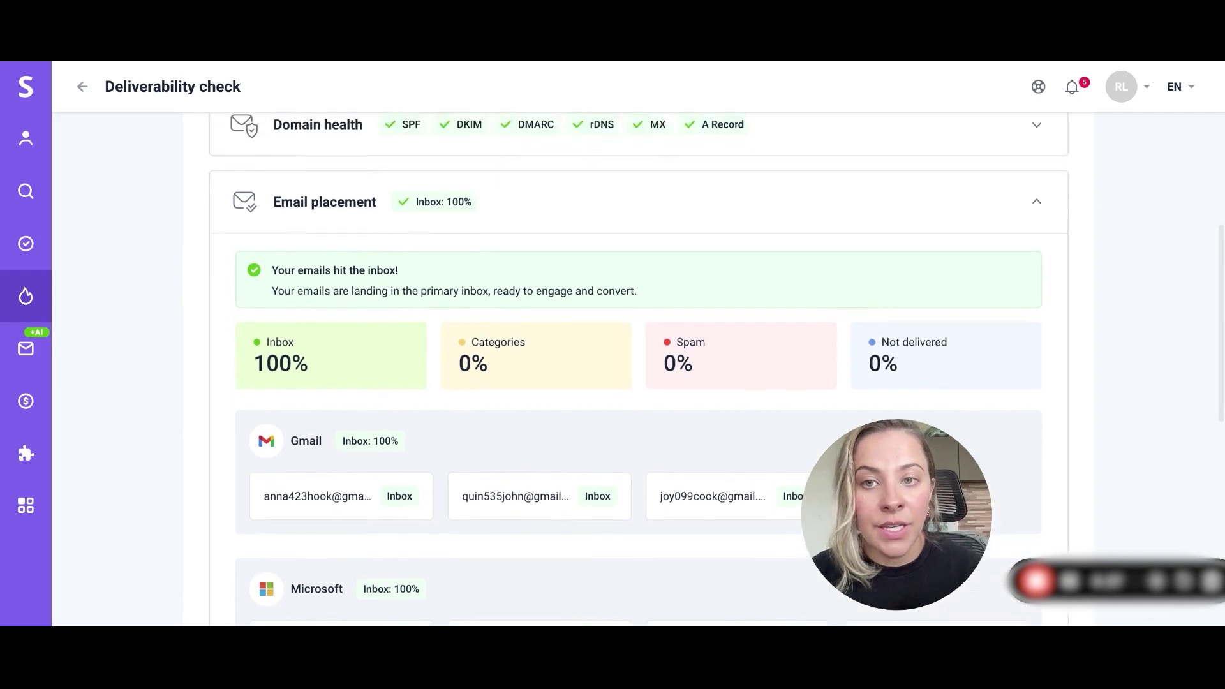
Swap Email placement for Email content details: 204 B message, no files, Spam-free wording.
left_click(842, 223)
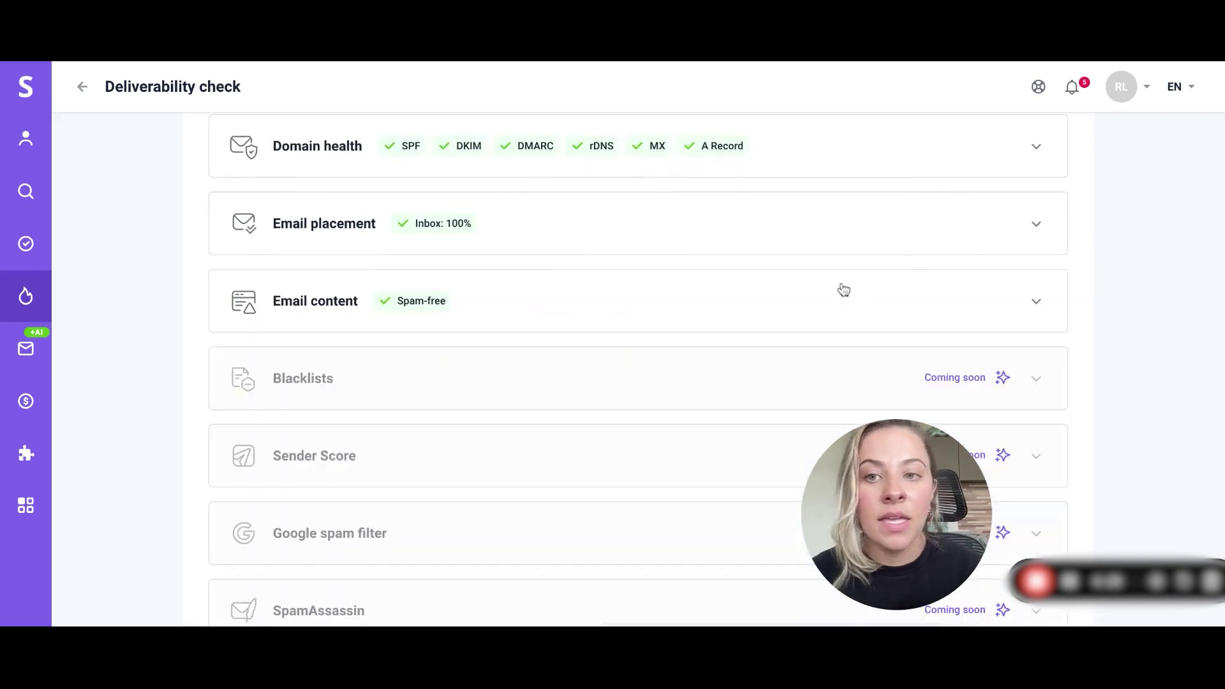
scroll(842, 290, "down", 1)
left_click(1039, 247)
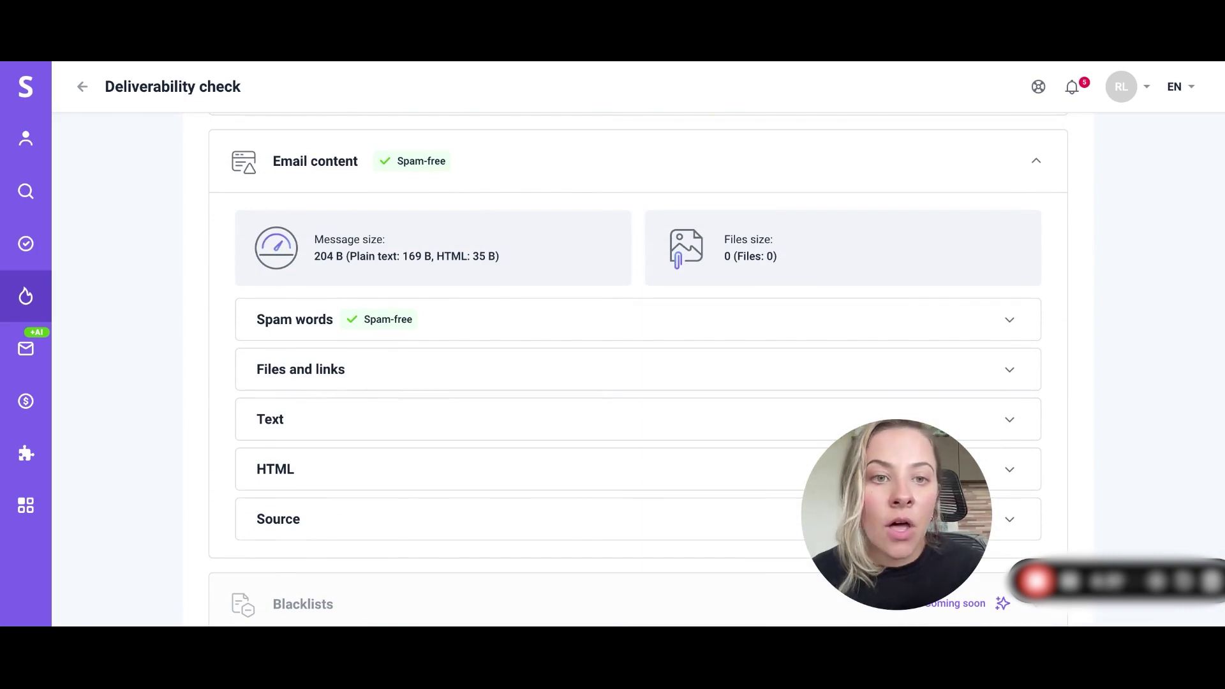
scroll(638, 367, "down", 1)
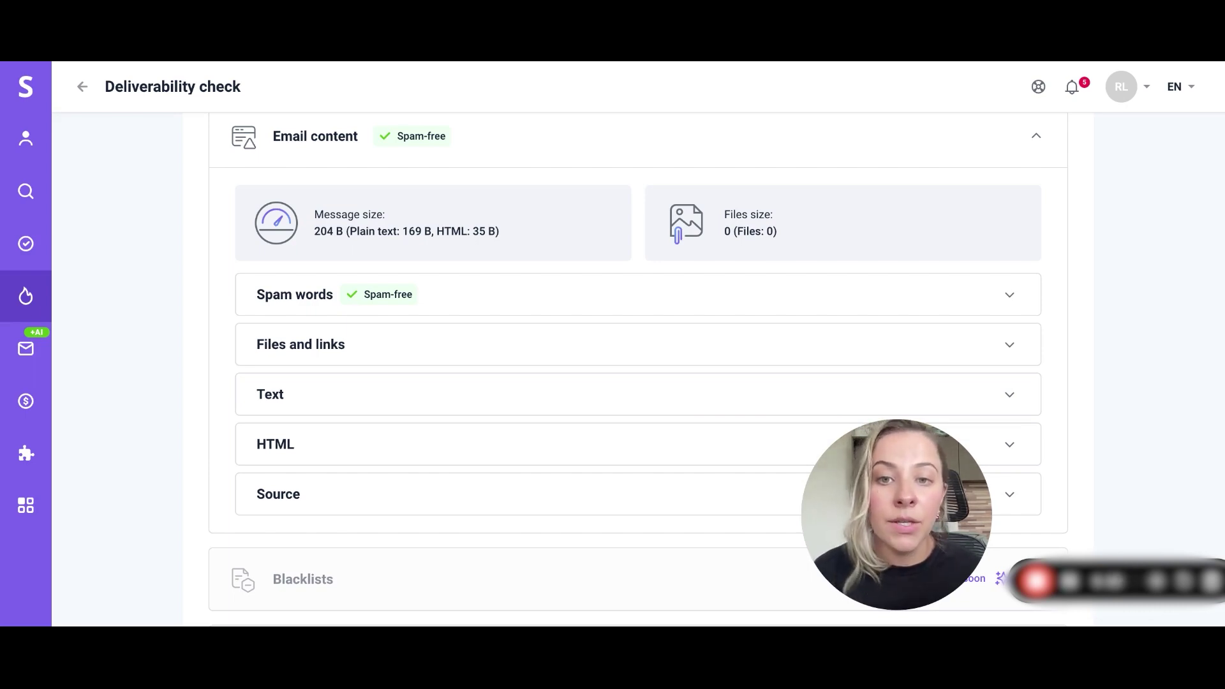
scroll(638, 370, "down", 1)
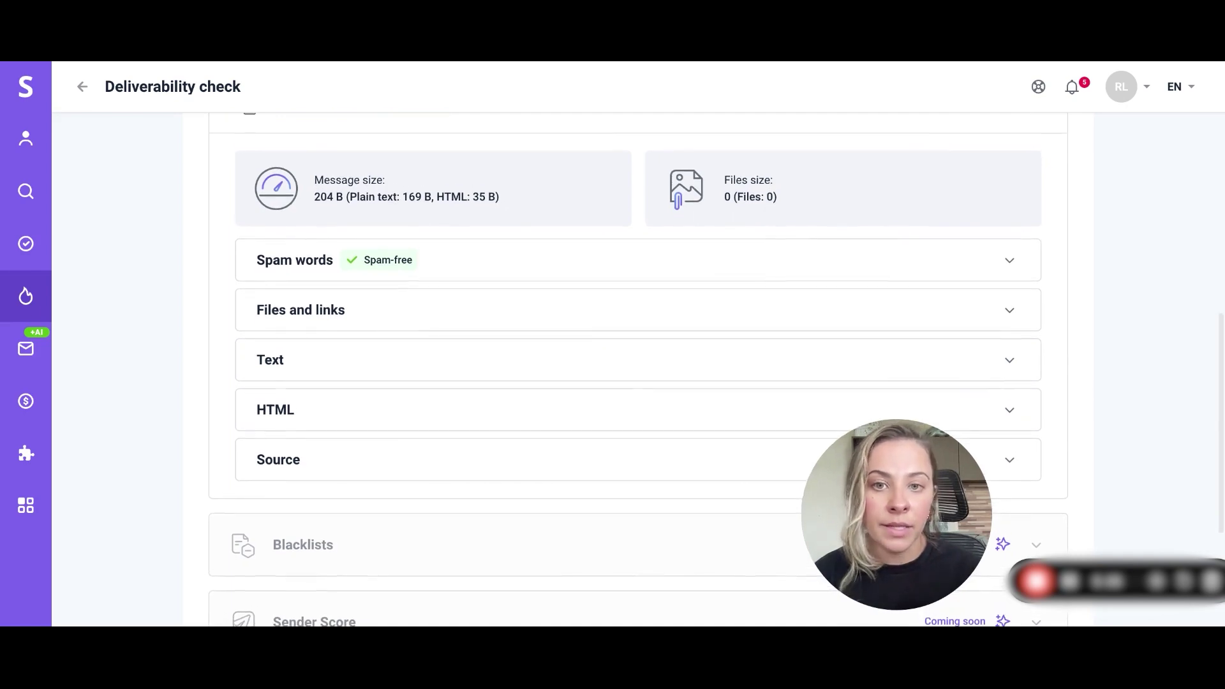
scroll(638, 370, "up", 1)
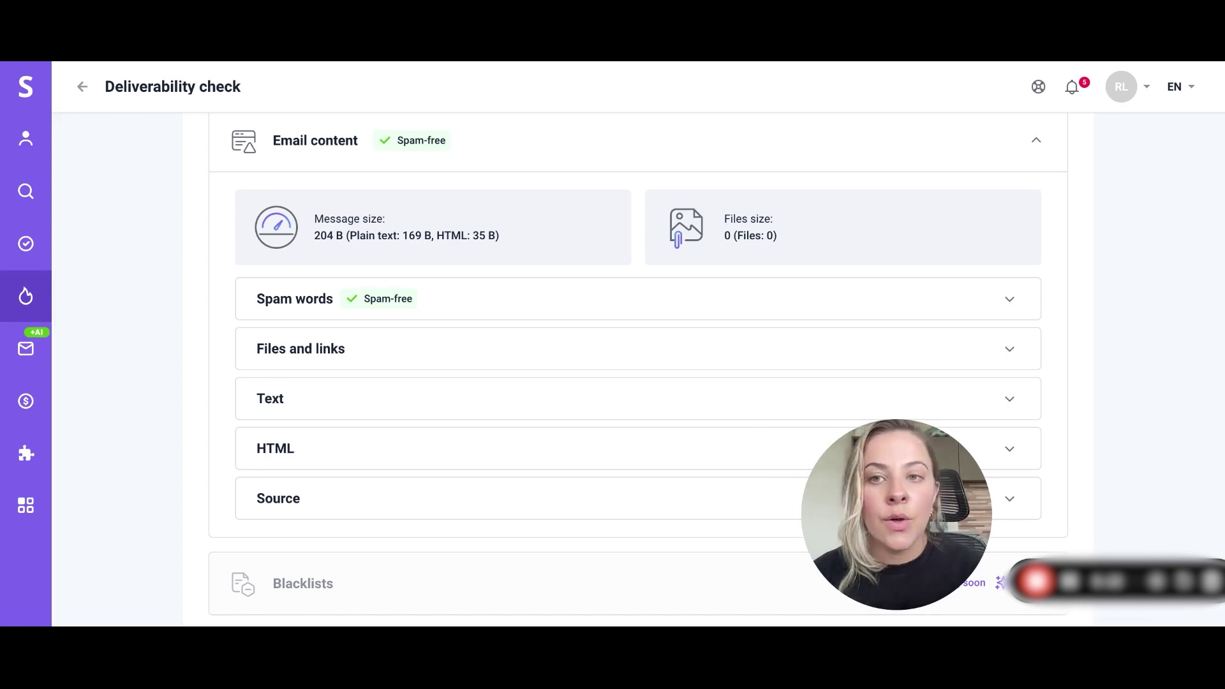
scroll(638, 370, "up", 1)
scroll(977, 209, "down", 1)
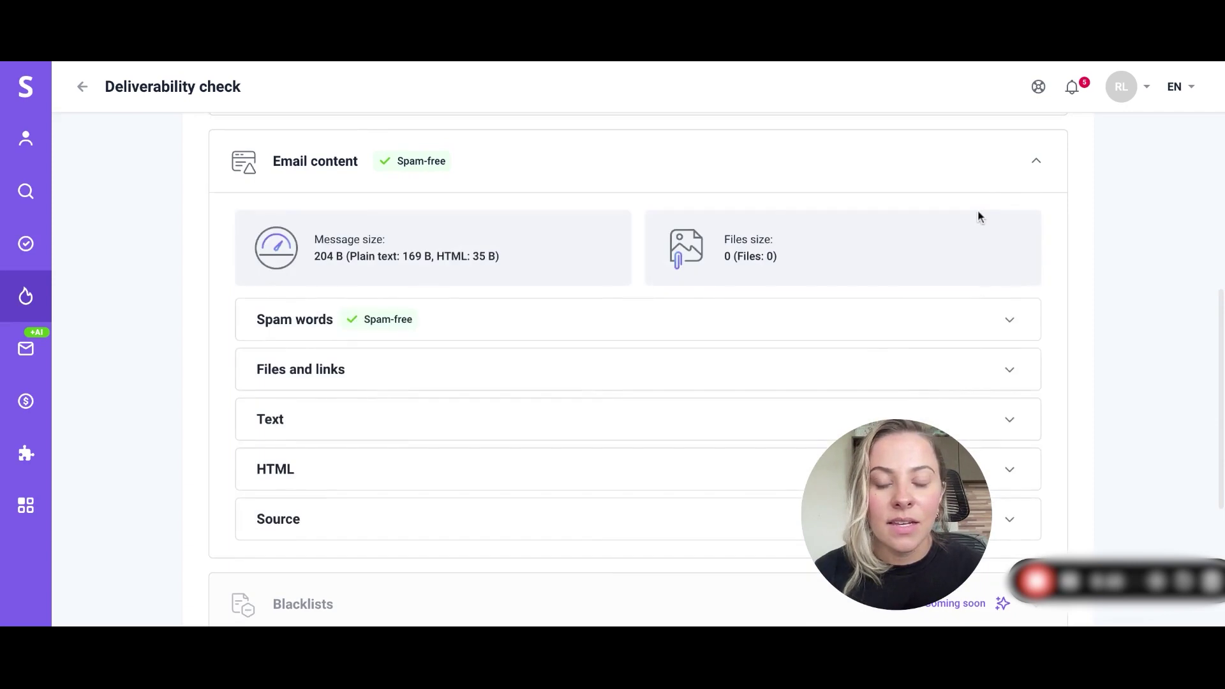
Collapse Email content and return to the test list showing the completed Gmail test.
left_click(1045, 135)
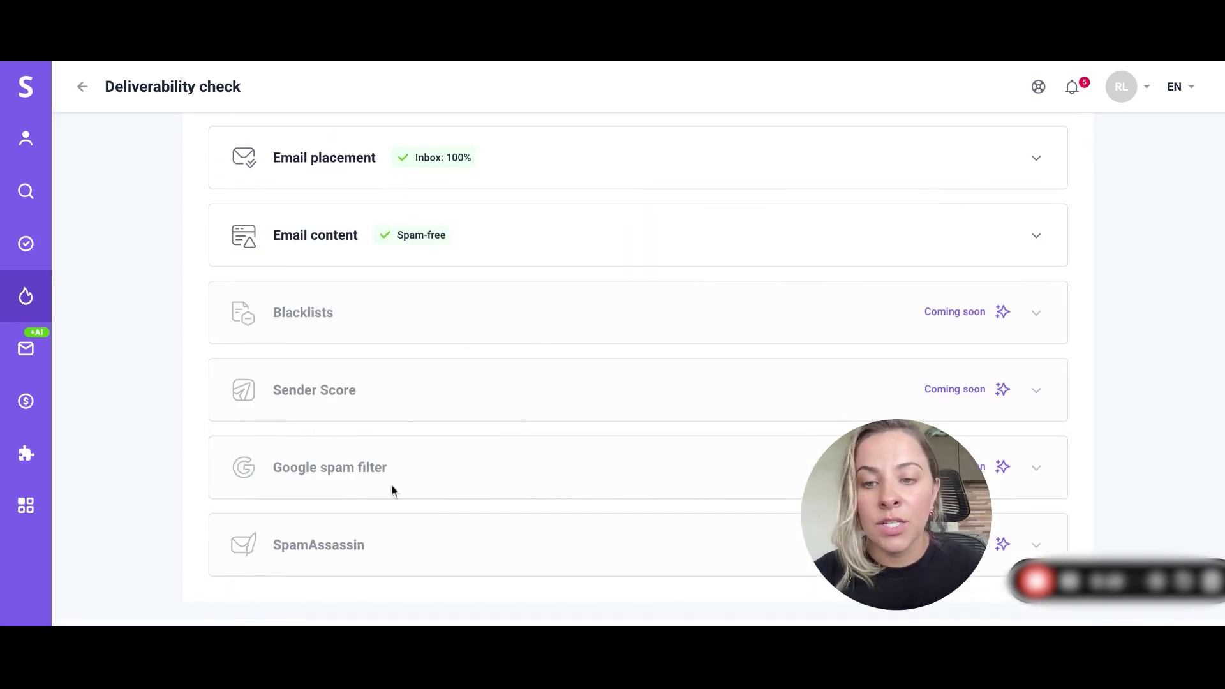
left_click(82, 87)
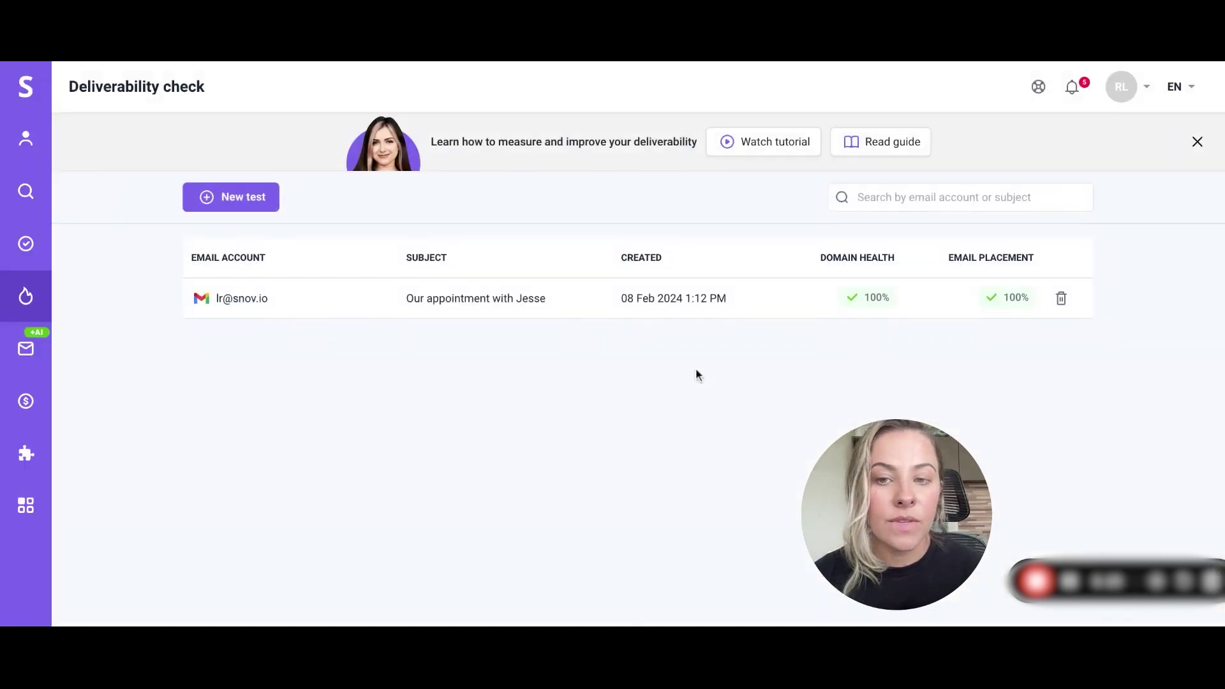